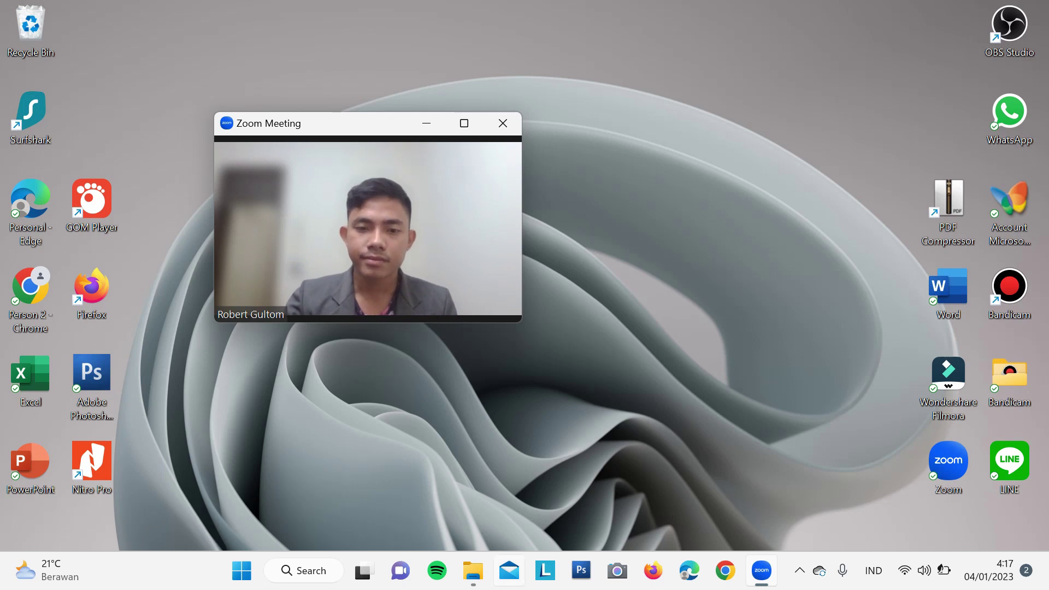
# Open the TAROMBO workbook from This PC > Downloads in File Explorer.
pyautogui.click(473, 570)
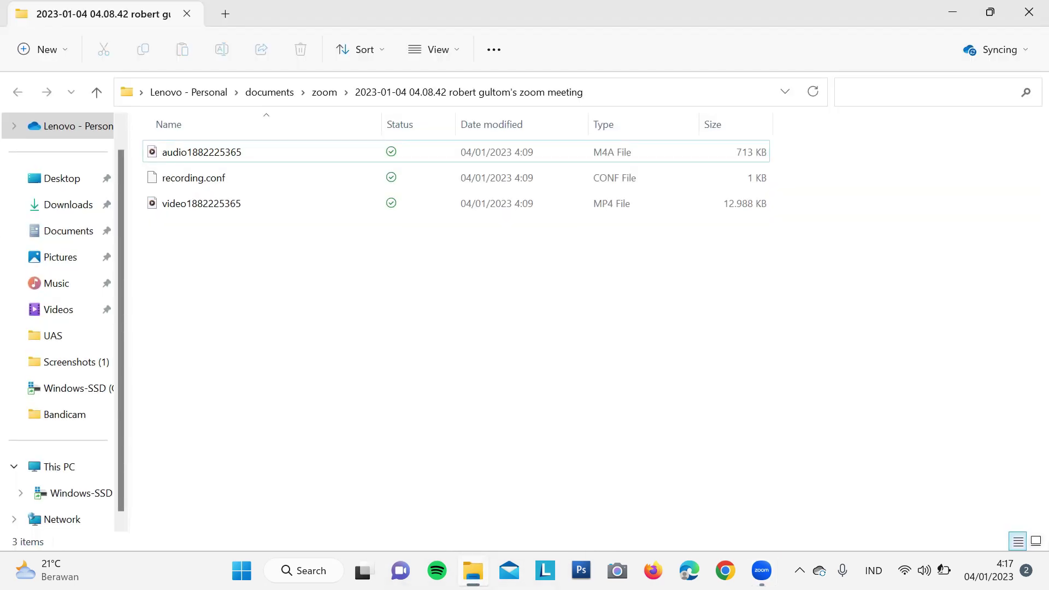
pyautogui.click(60, 466)
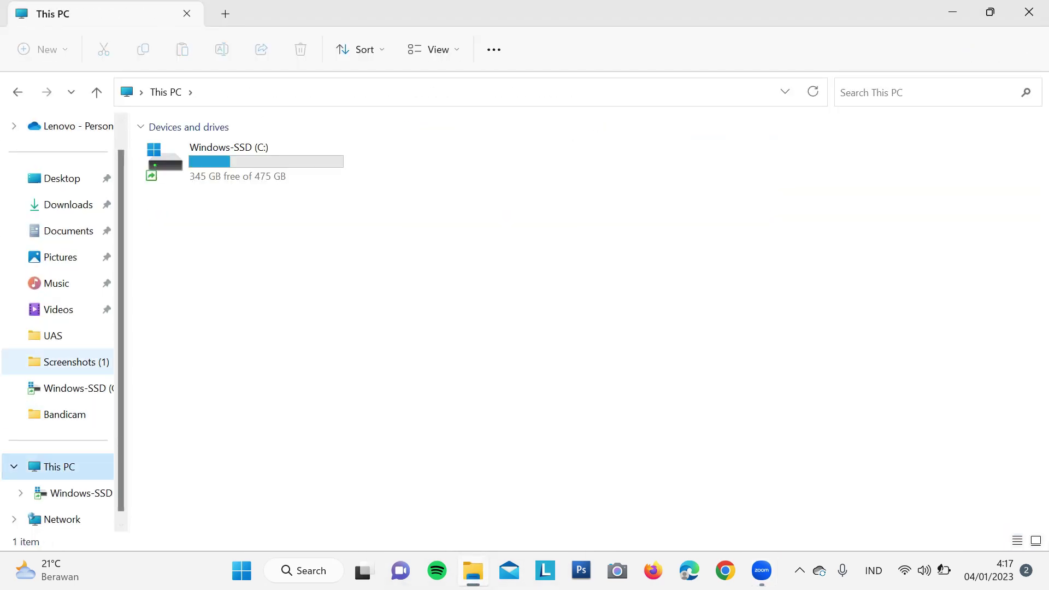
pyautogui.click(68, 204)
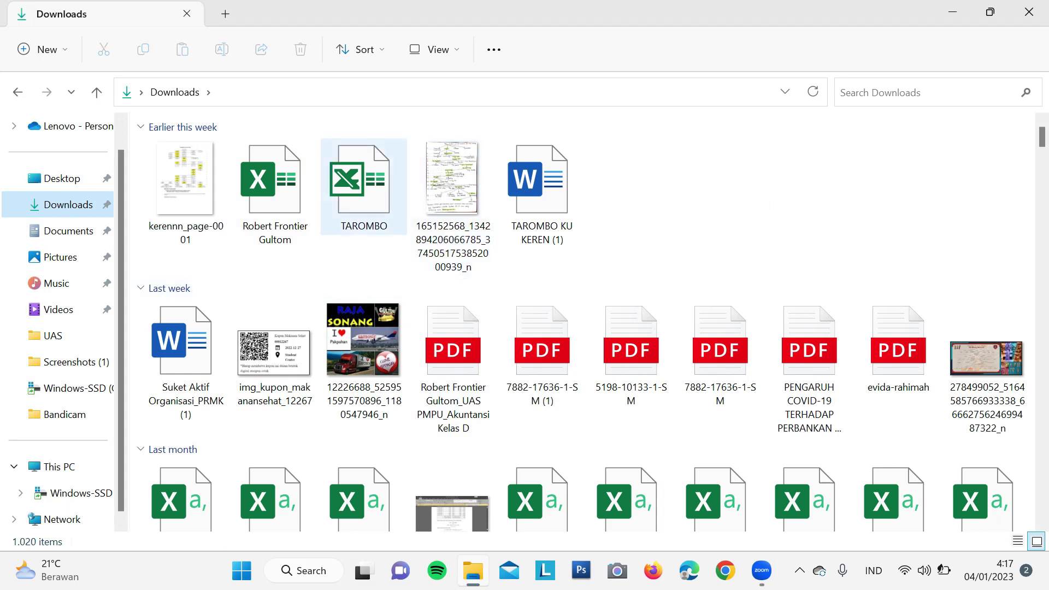
pyautogui.click(360, 186)
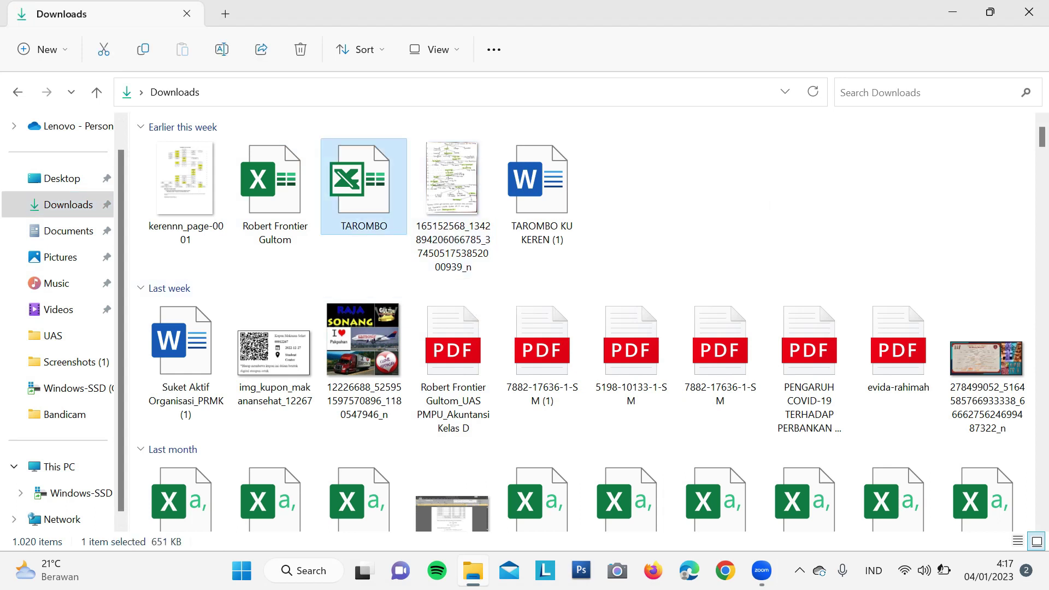
pyautogui.press('Return')
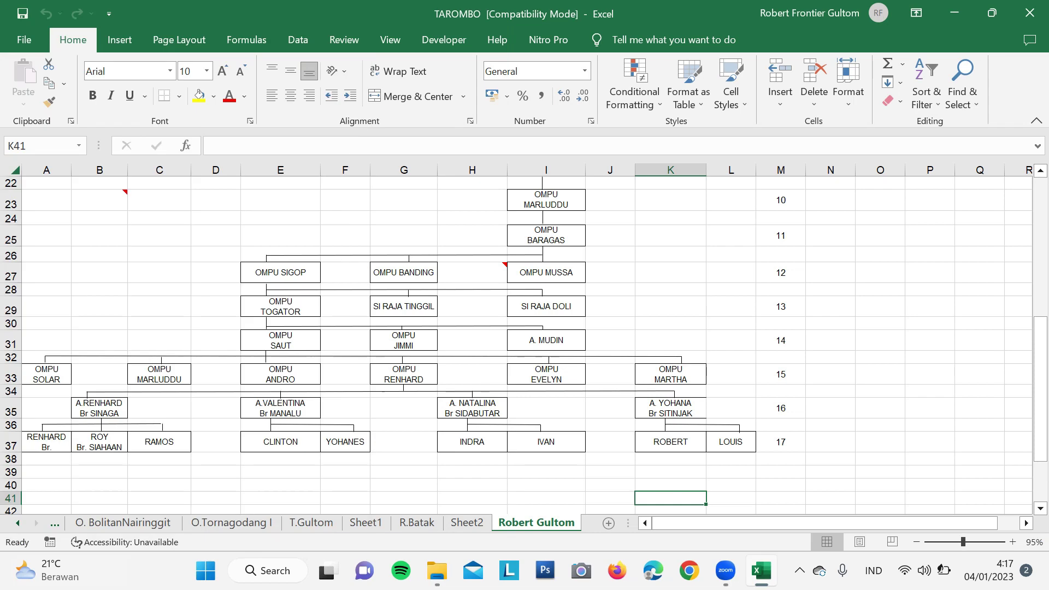
# Scroll the sheet tabs back to the start and open the O. Hokkop sheet.
pyautogui.click(17, 522)
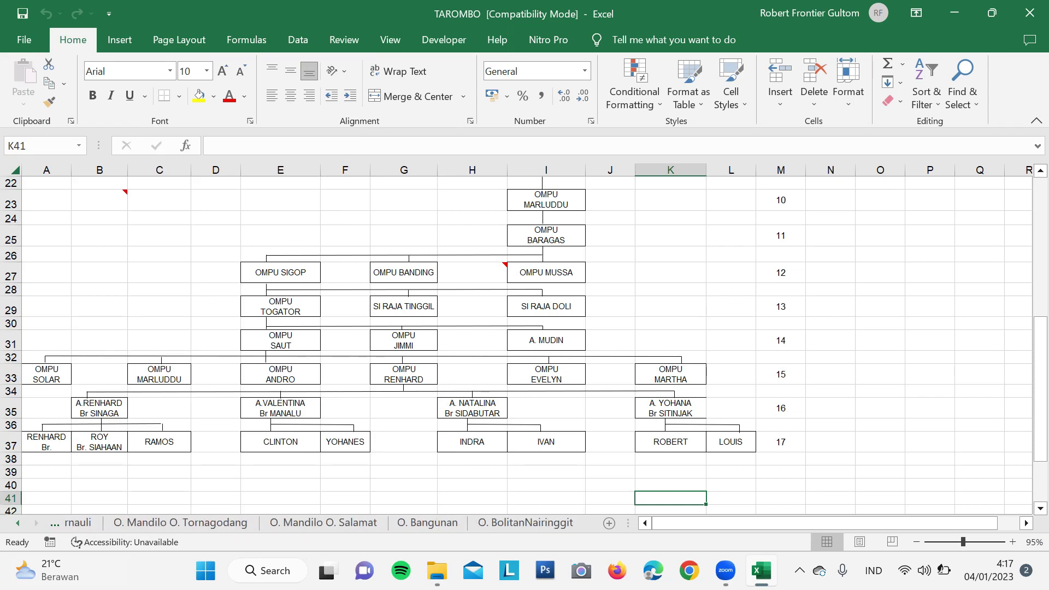
pyautogui.click(18, 522)
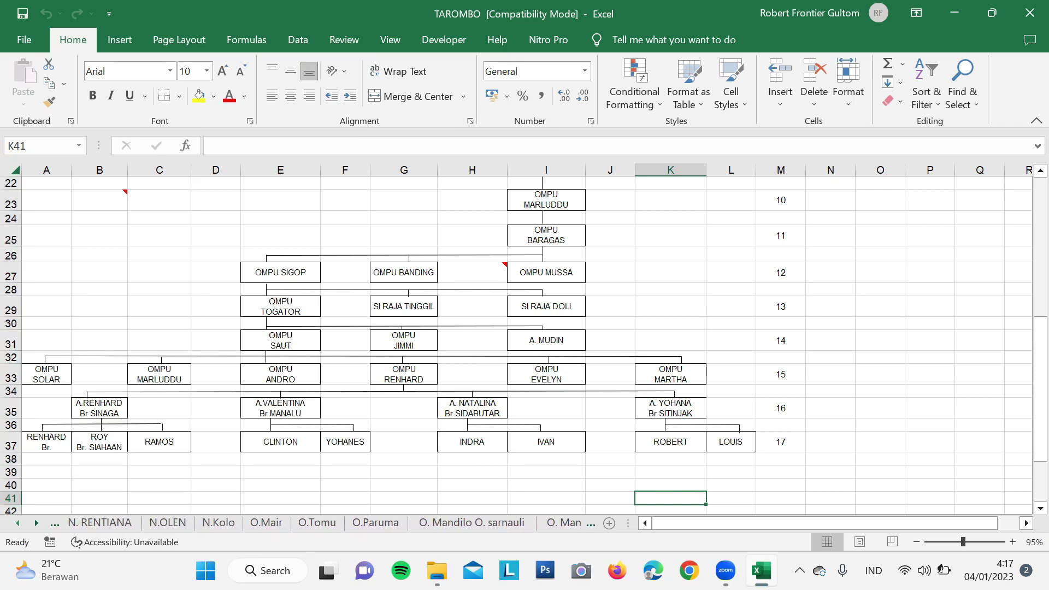
pyautogui.click(18, 523)
pyautogui.click(97, 523)
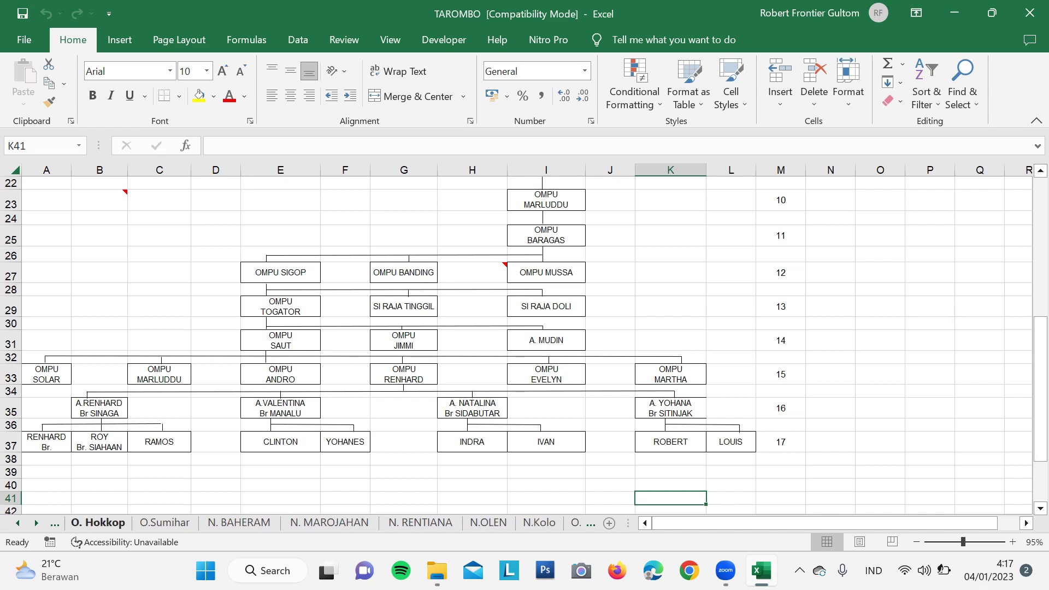
pyautogui.hotkey('ctrl', 'pagedown')
pyautogui.hotkey('ctrl', 'pagedown')
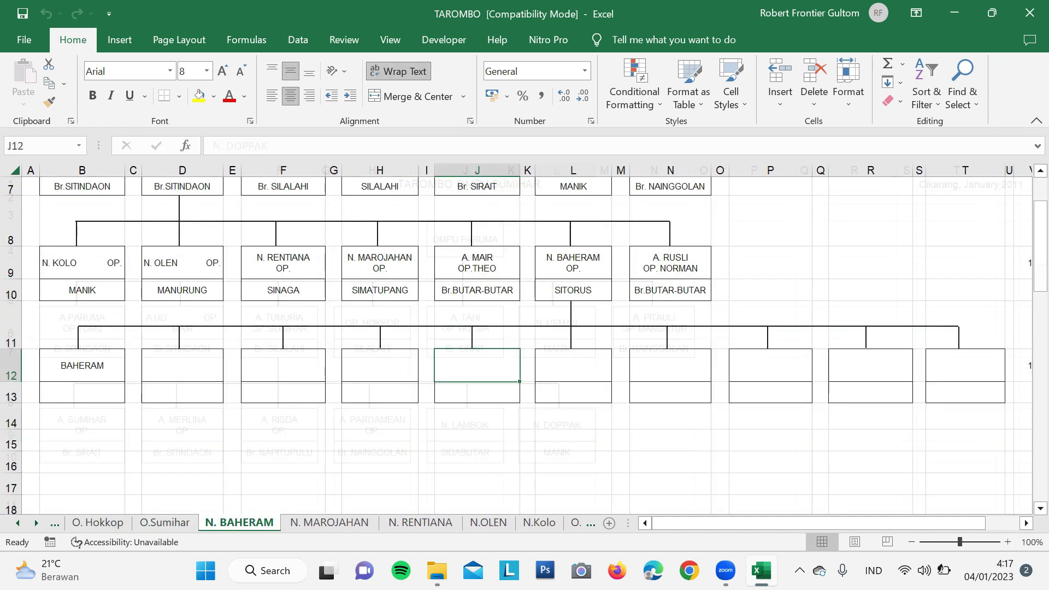
pyautogui.hotkey('ctrl', 'pagedown')
pyautogui.hotkey('ctrl', 'pagedown')
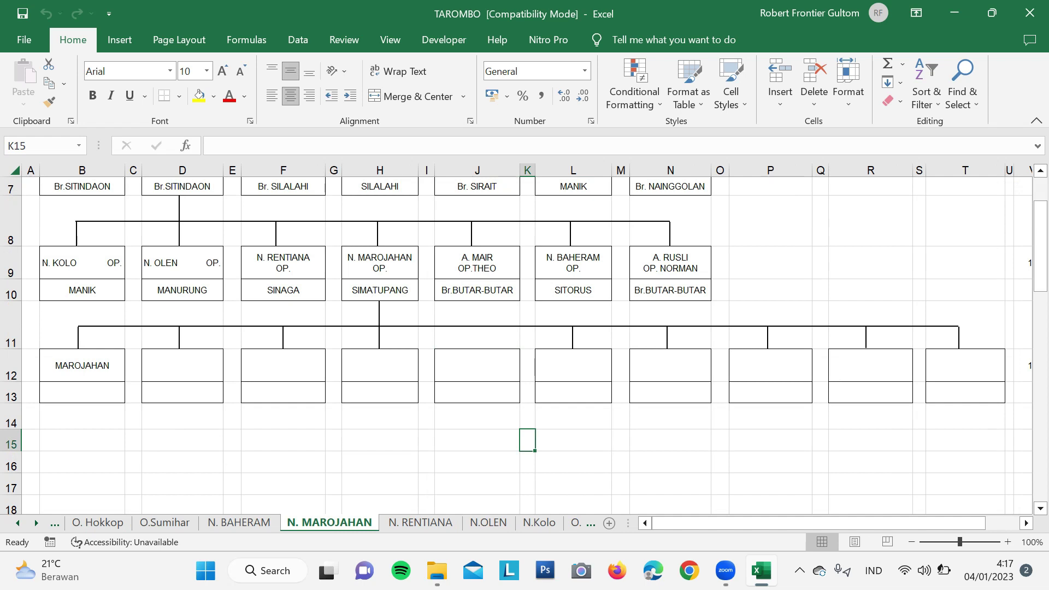
pyautogui.hotkey('ctrl', 'pagedown')
pyautogui.hotkey('ctrl', 'pagedown')
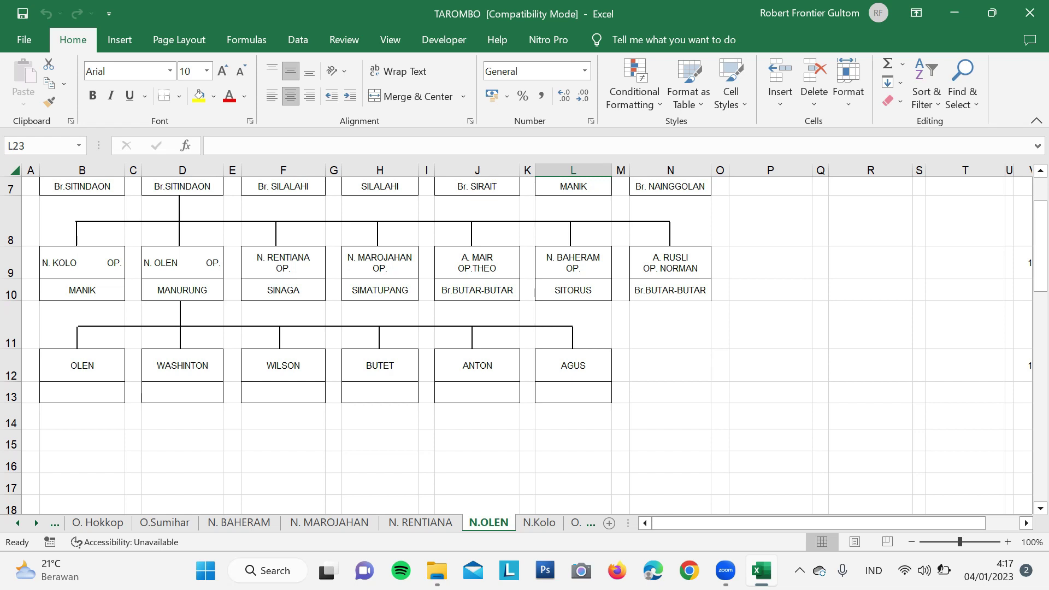
pyautogui.scroll(1, 327, 523)
pyautogui.scroll(1, 329, 523)
pyautogui.scroll(1, 328, 523)
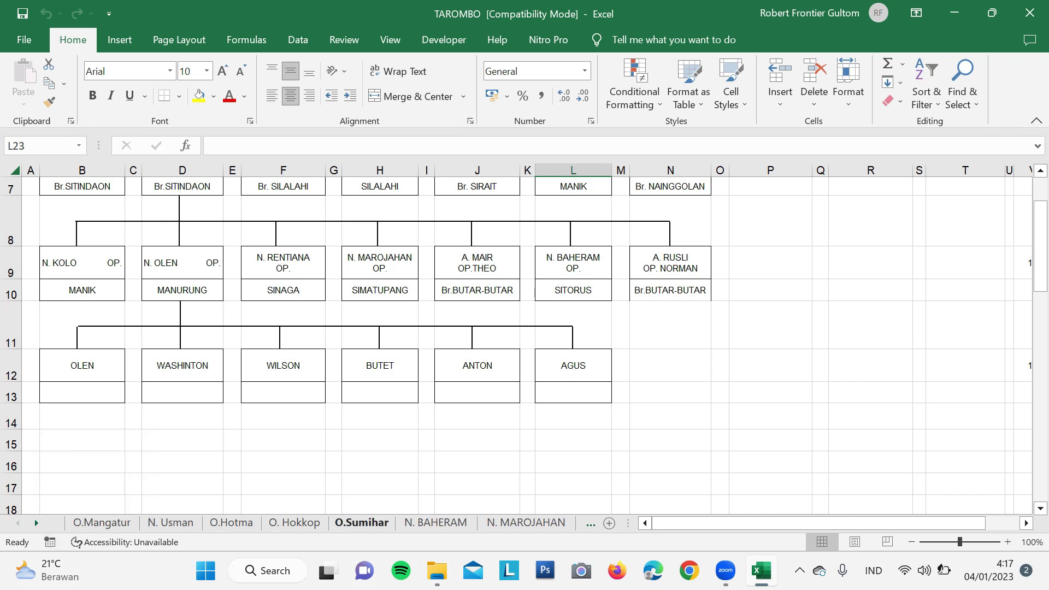
pyautogui.click(101, 523)
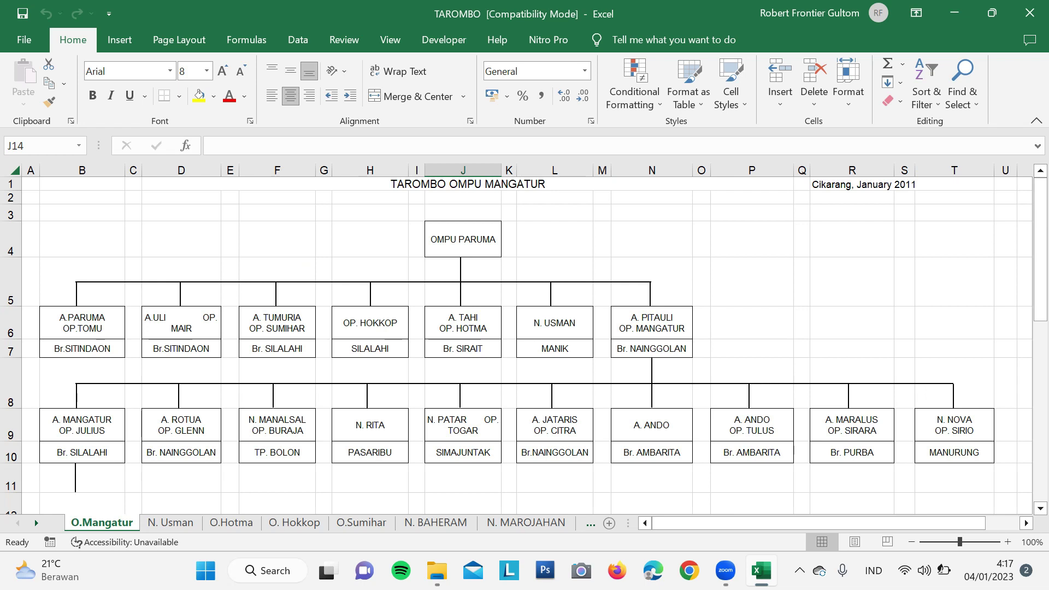
pyautogui.rightClick(107, 524)
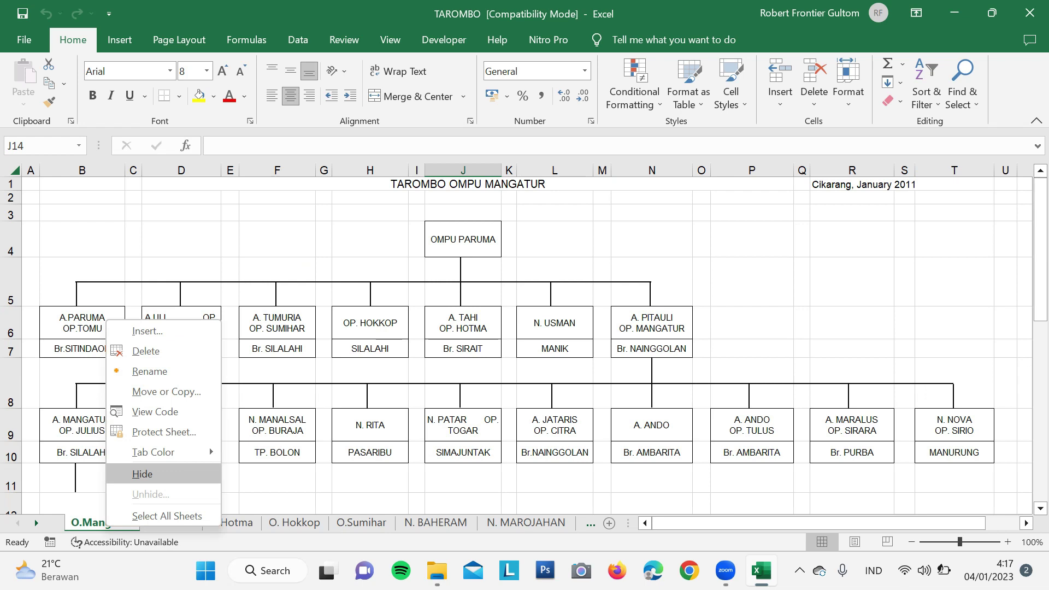
pyautogui.click(142, 473)
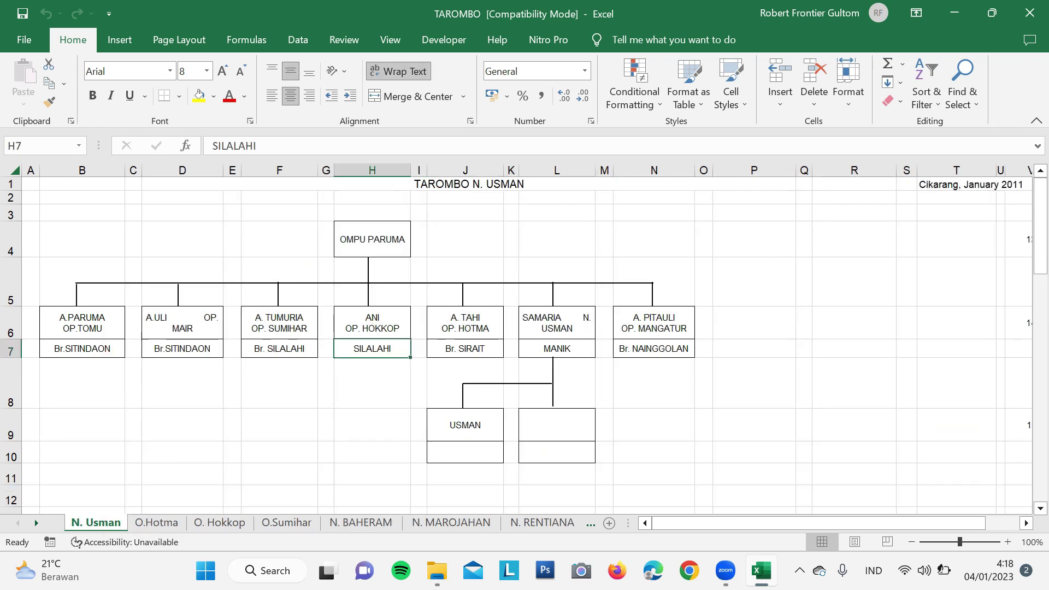
pyautogui.rightClick(117, 525)
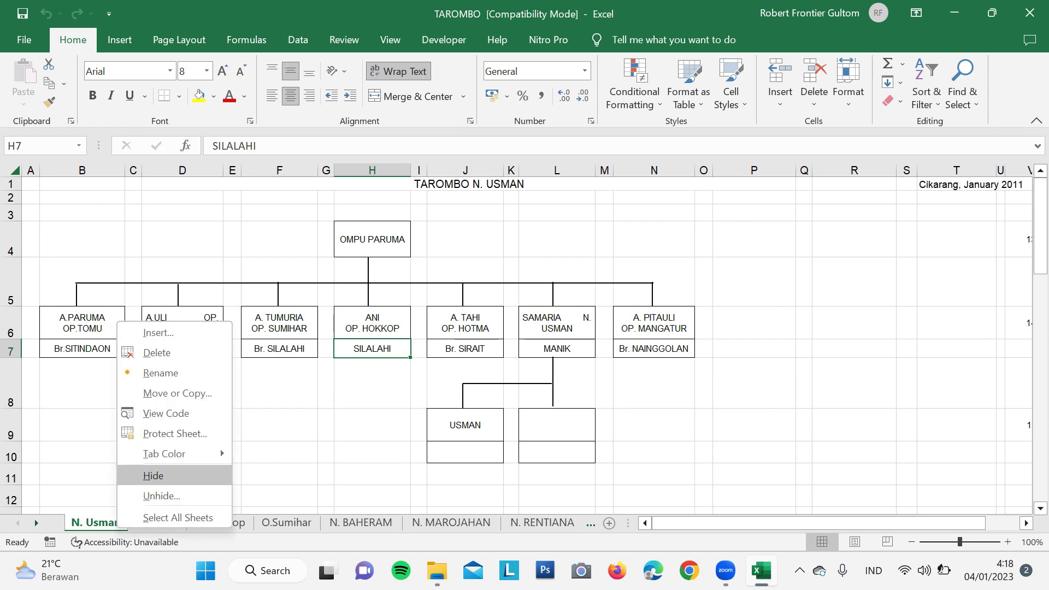
pyautogui.click(153, 475)
pyautogui.rightClick(107, 525)
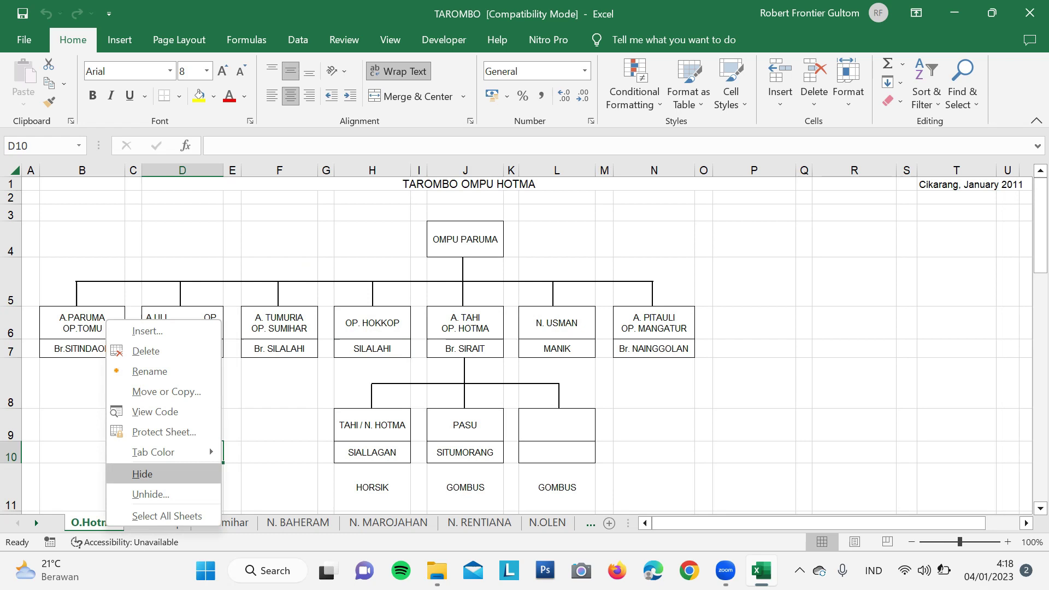
pyautogui.click(140, 475)
pyautogui.rightClick(101, 524)
pyautogui.click(137, 472)
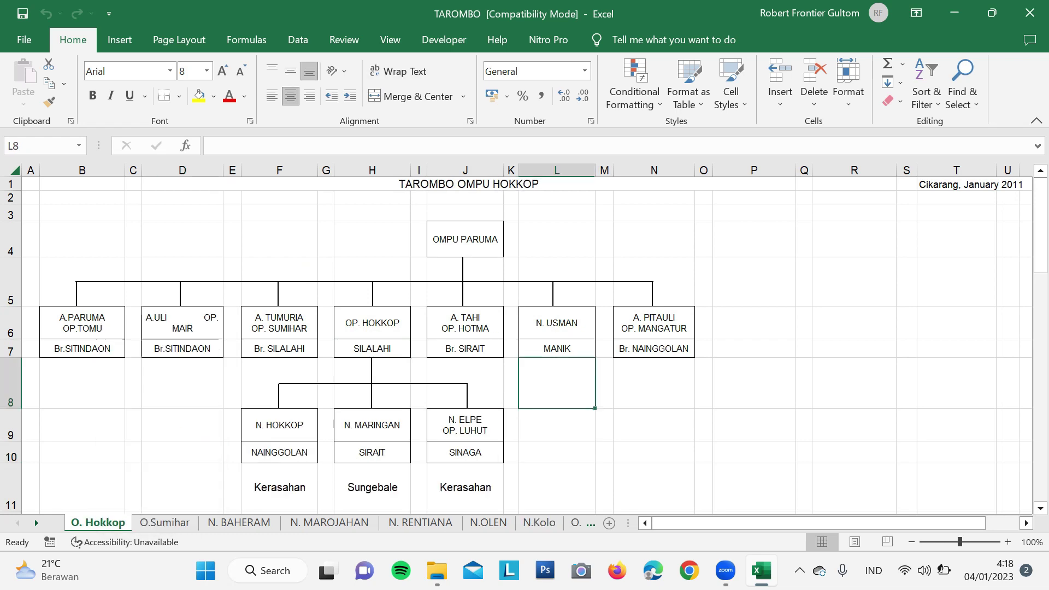
pyautogui.rightClick(109, 523)
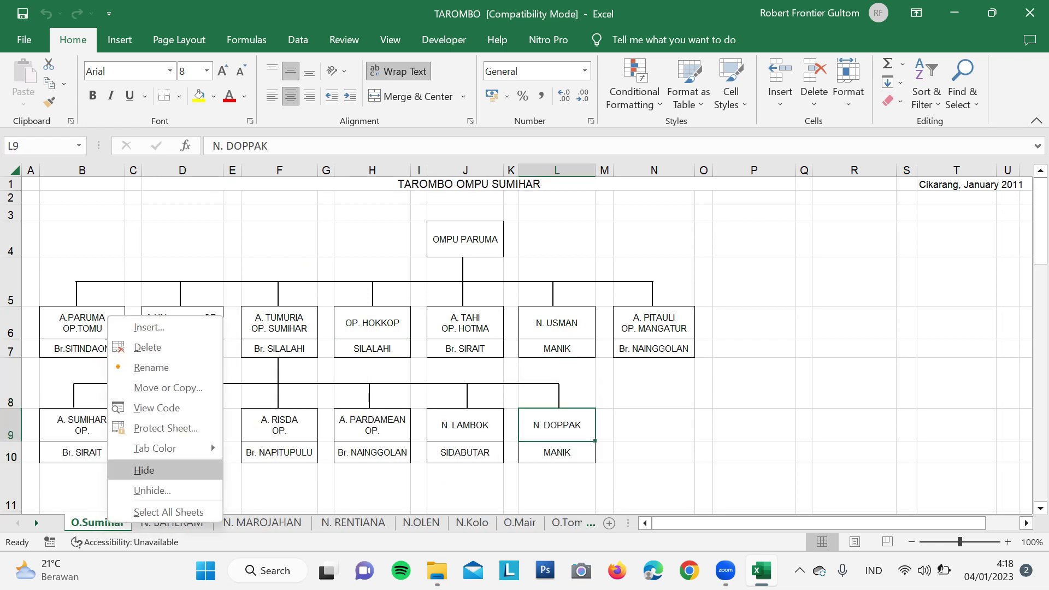
pyautogui.click(137, 470)
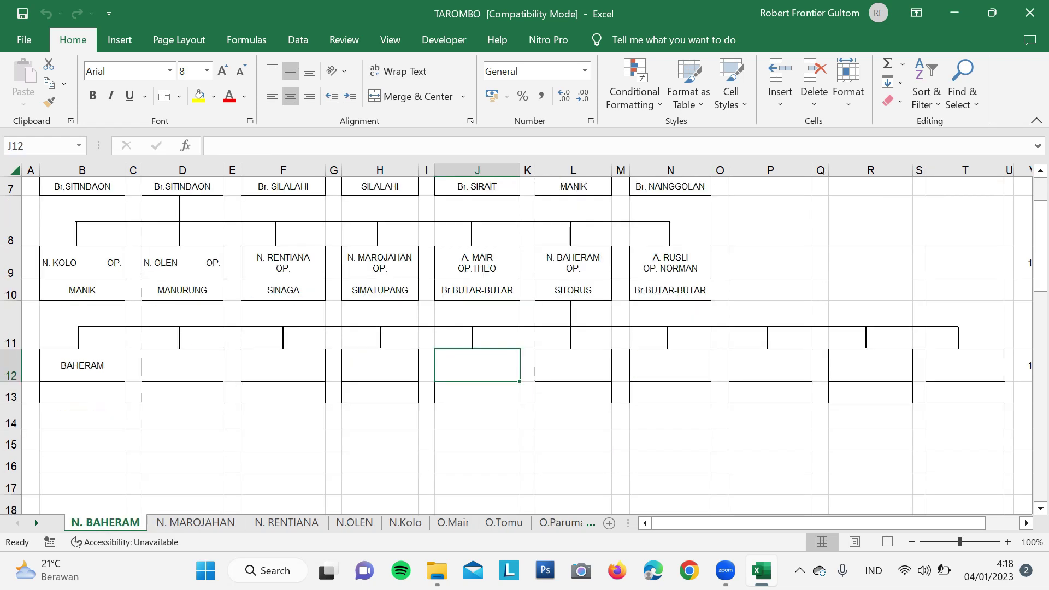
pyautogui.rightClick(127, 524)
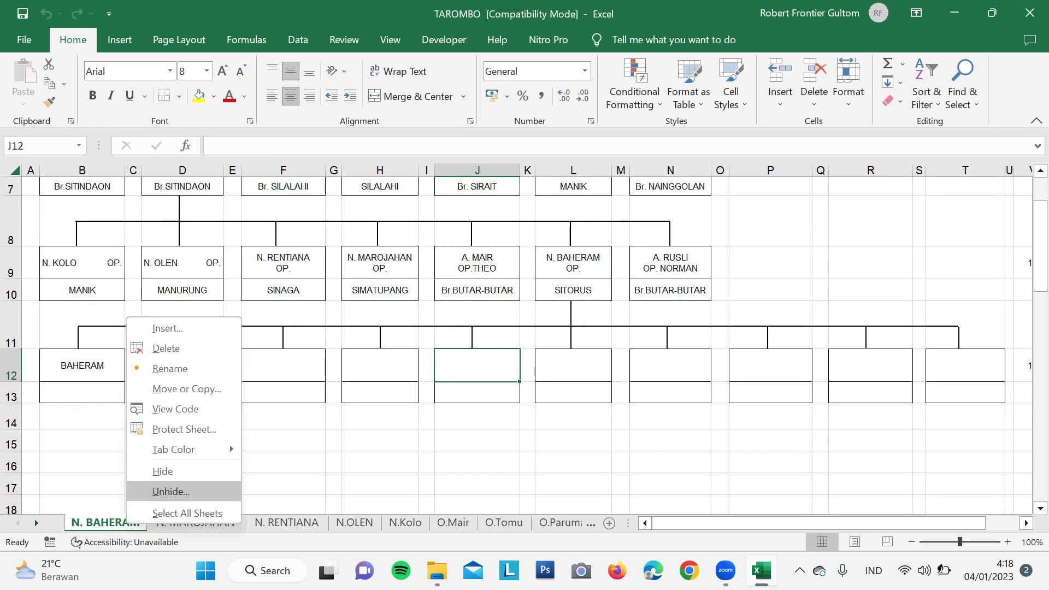
pyautogui.click(157, 471)
pyautogui.rightClick(146, 522)
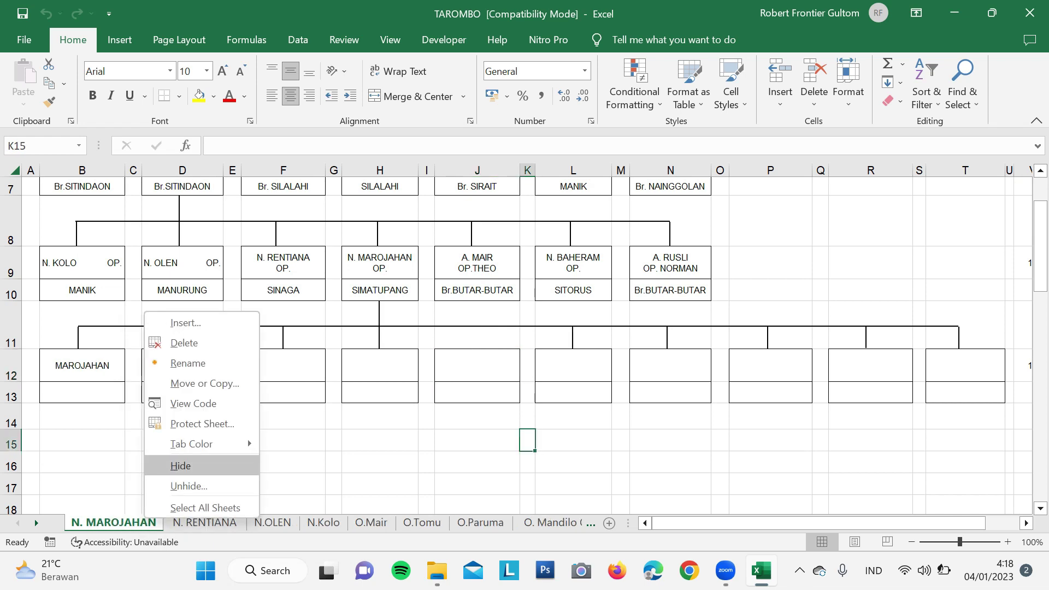
pyautogui.click(180, 466)
# Open the Unhide list from the N. RENTIANA tab, then close it unchanged.
pyautogui.rightClick(132, 523)
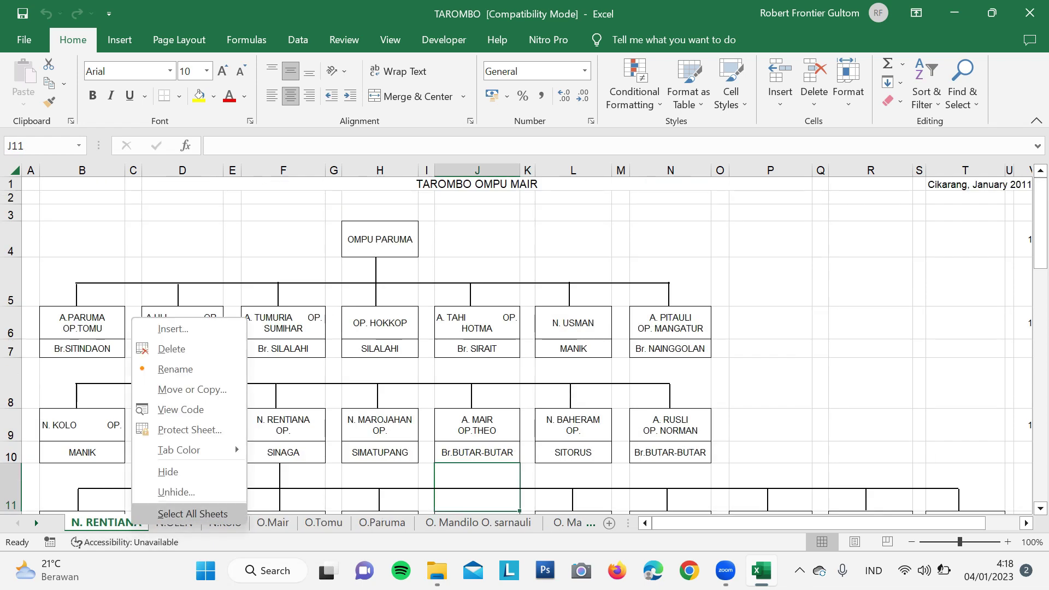
pyautogui.click(176, 492)
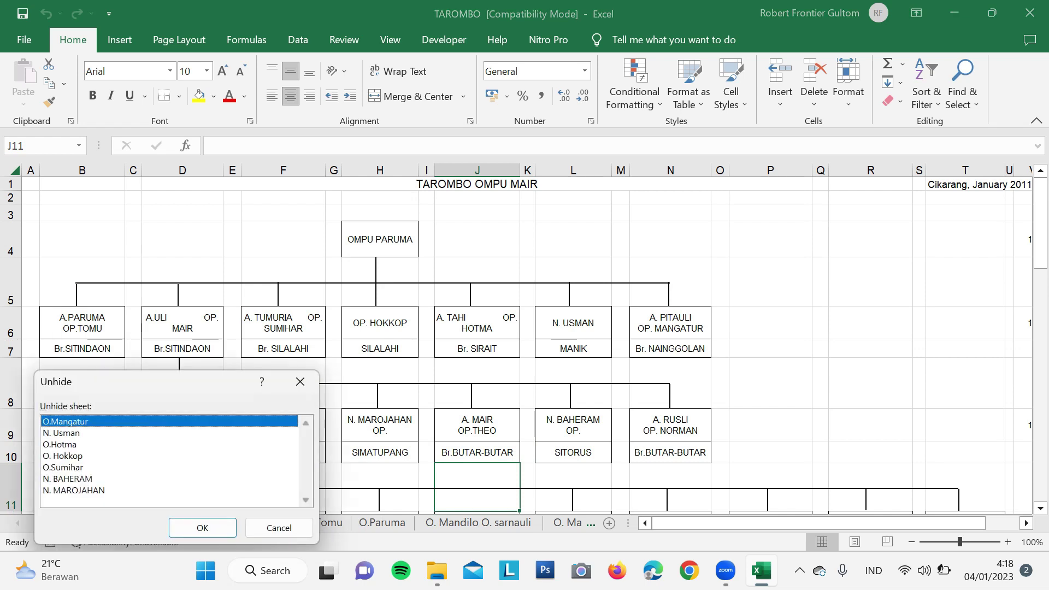
pyautogui.click(279, 528)
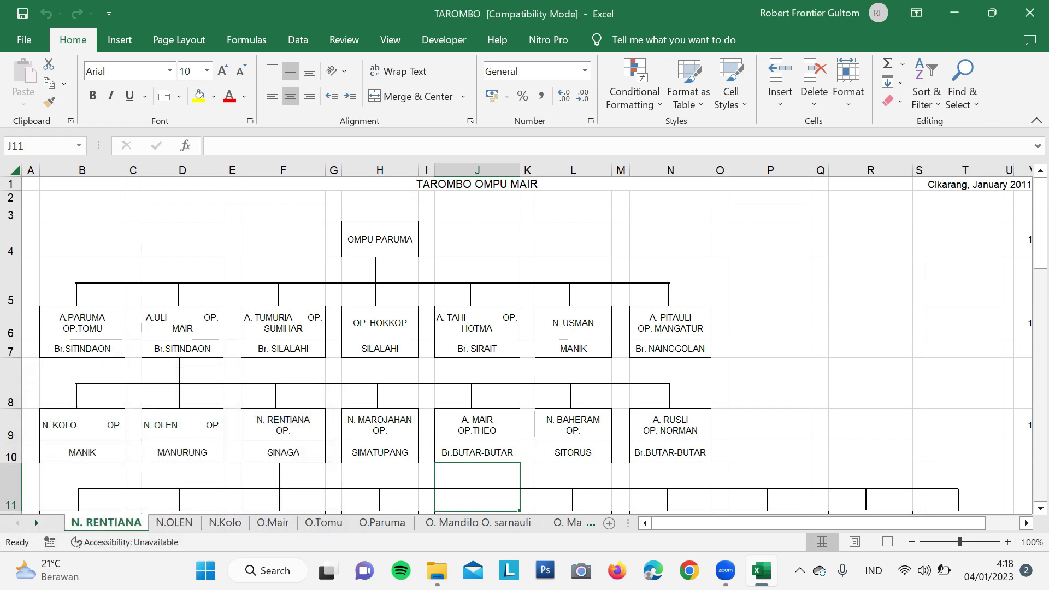
pyautogui.rightClick(140, 523)
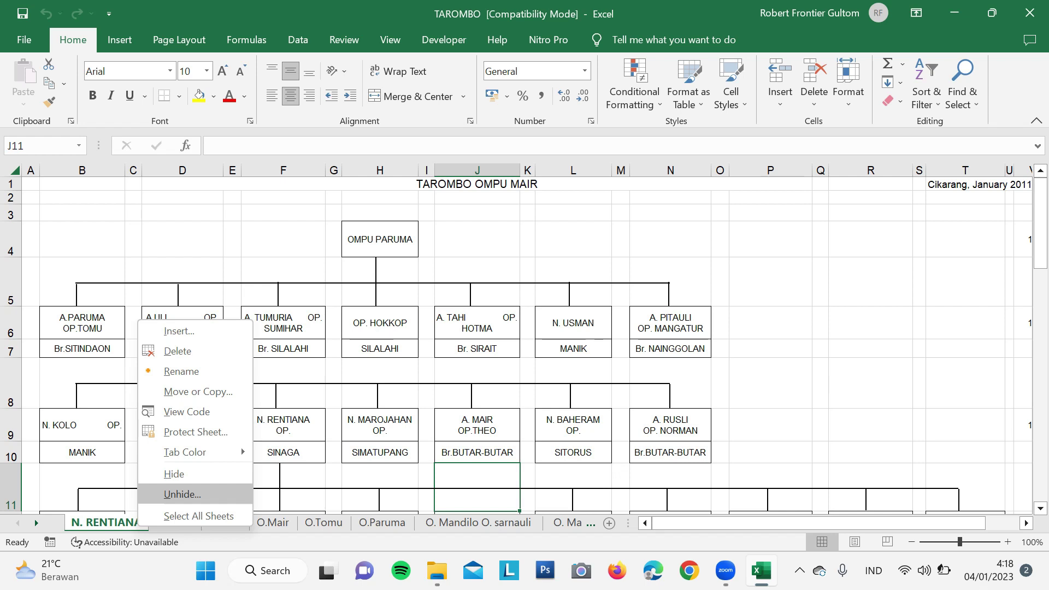
pyautogui.click(182, 494)
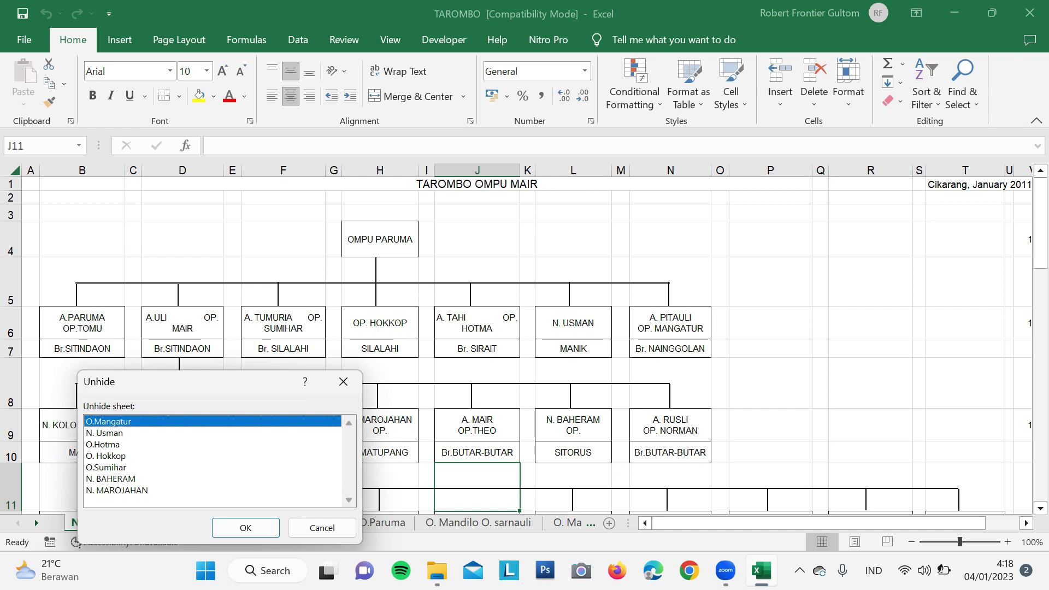
pyautogui.click(104, 456)
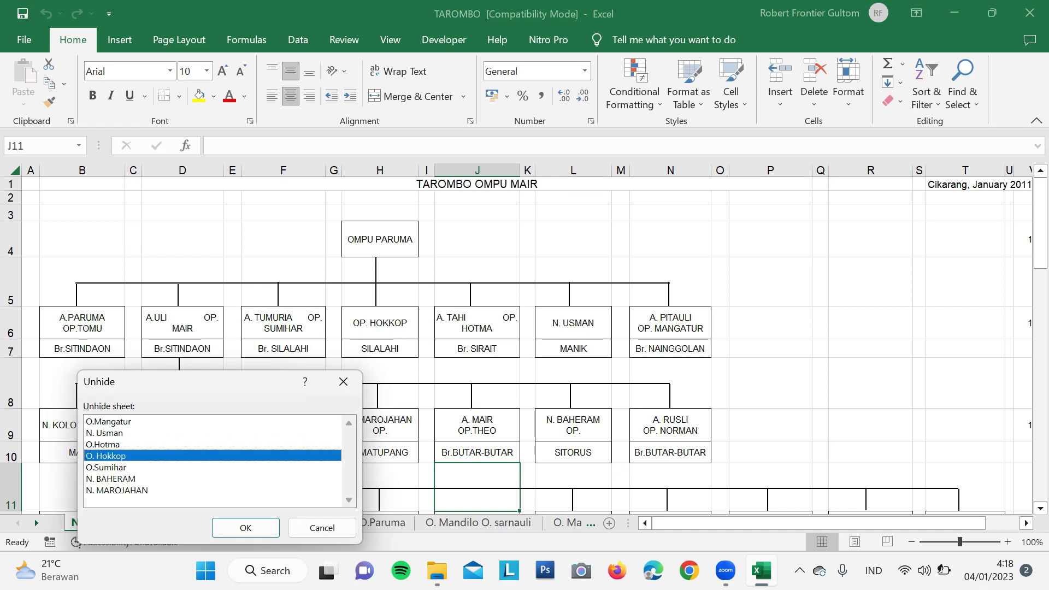
pyautogui.click(111, 479)
pyautogui.click(117, 490)
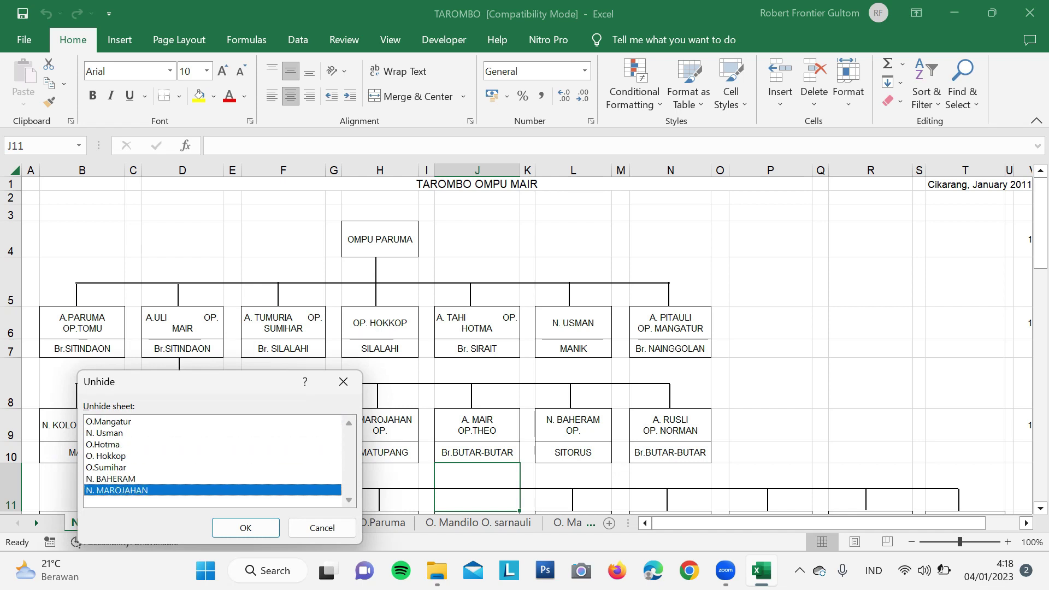
pyautogui.click(110, 479)
pyautogui.click(102, 445)
pyautogui.click(108, 422)
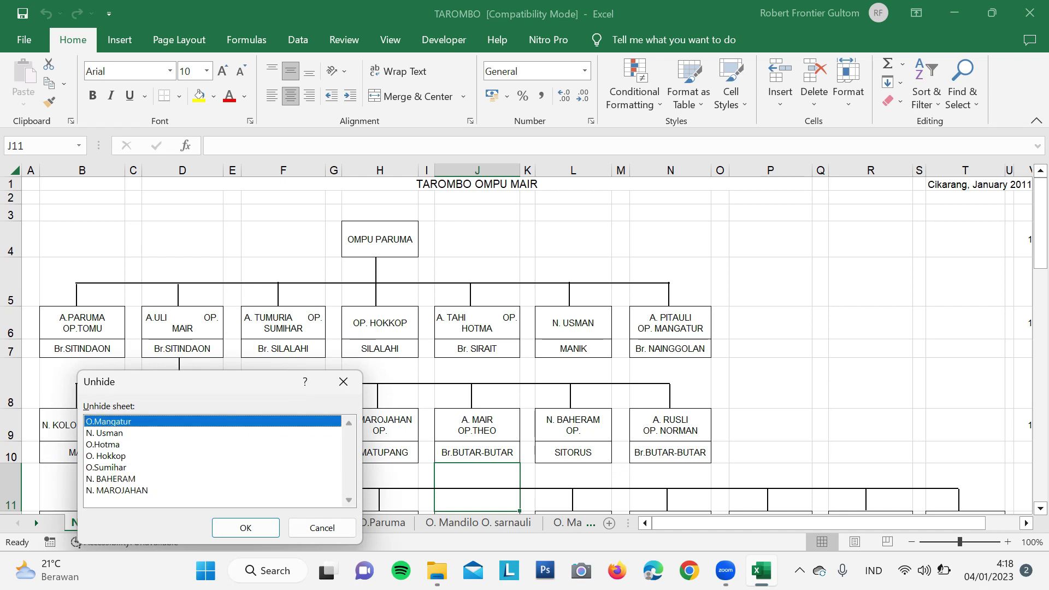
pyautogui.press('Return')
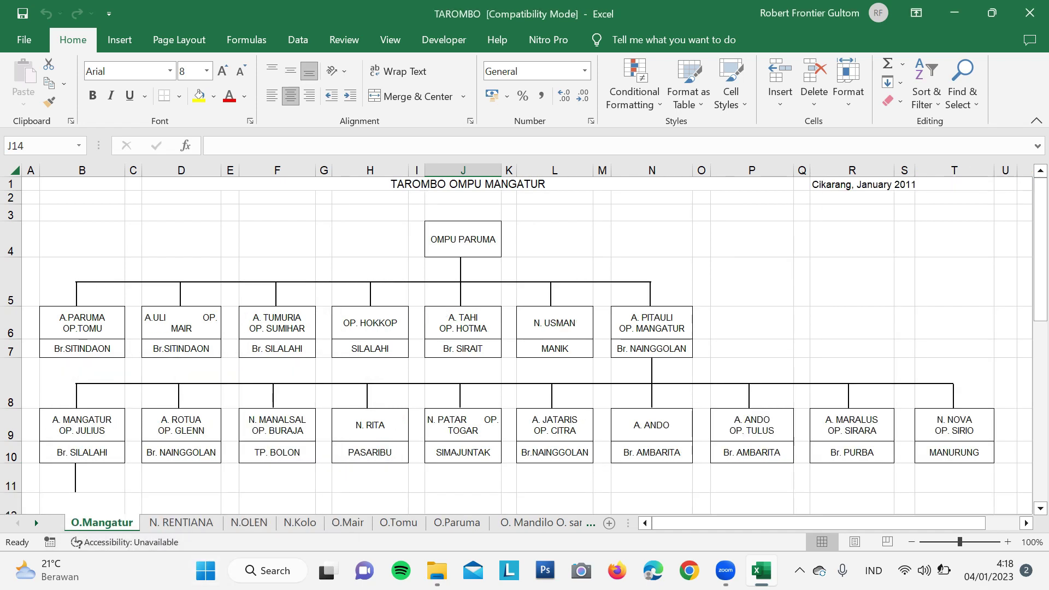
# Unhide the O.Hotma sheet, then the O.Sumihar sheet.
pyautogui.rightClick(116, 523)
pyautogui.click(159, 493)
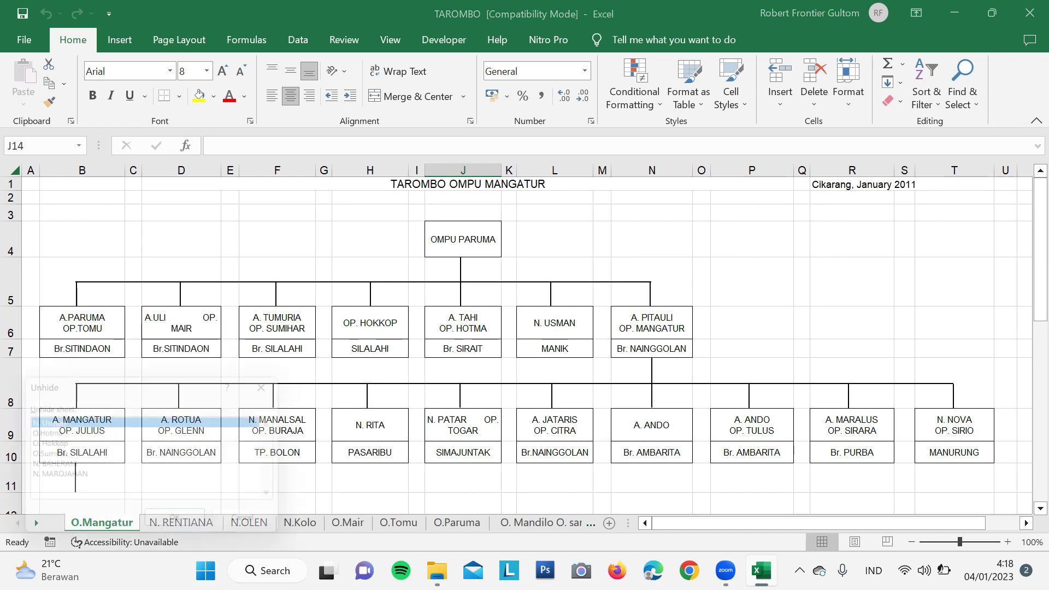
pyautogui.click(40, 433)
pyautogui.click(183, 528)
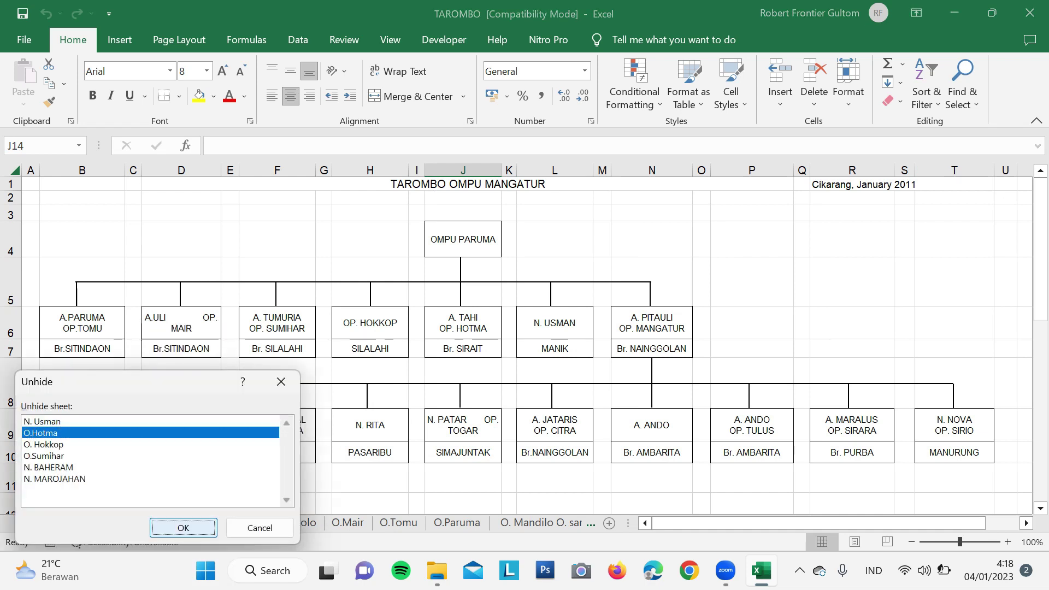
pyautogui.rightClick(131, 522)
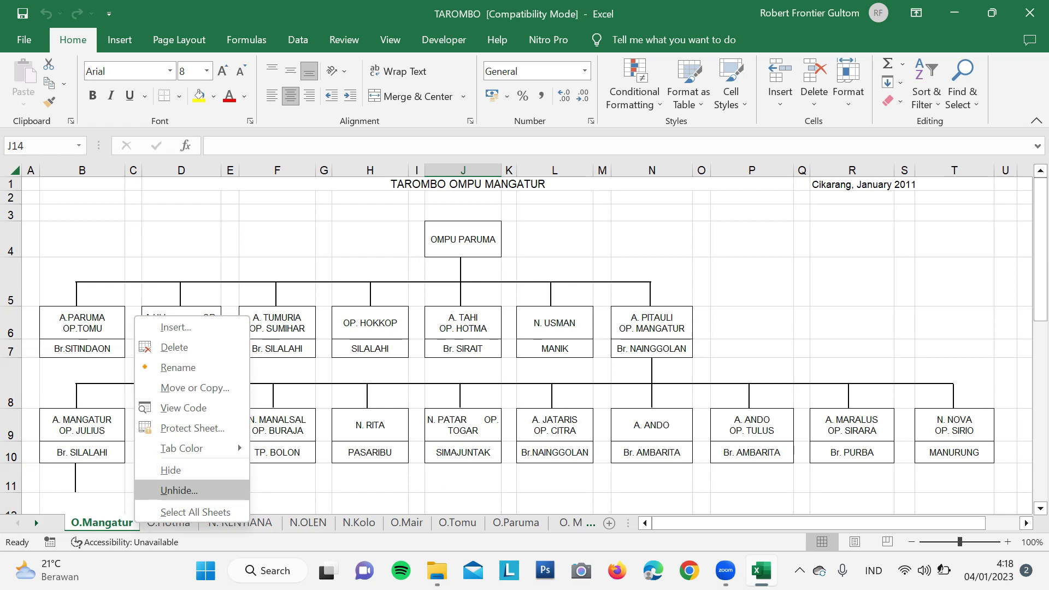
pyautogui.click(180, 491)
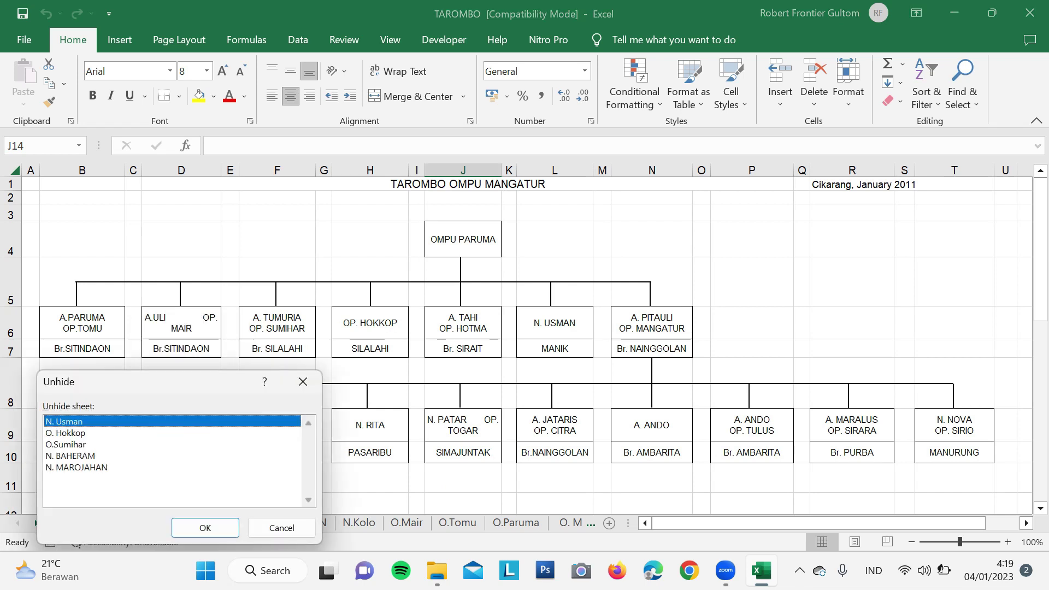
pyautogui.click(65, 444)
pyautogui.click(205, 527)
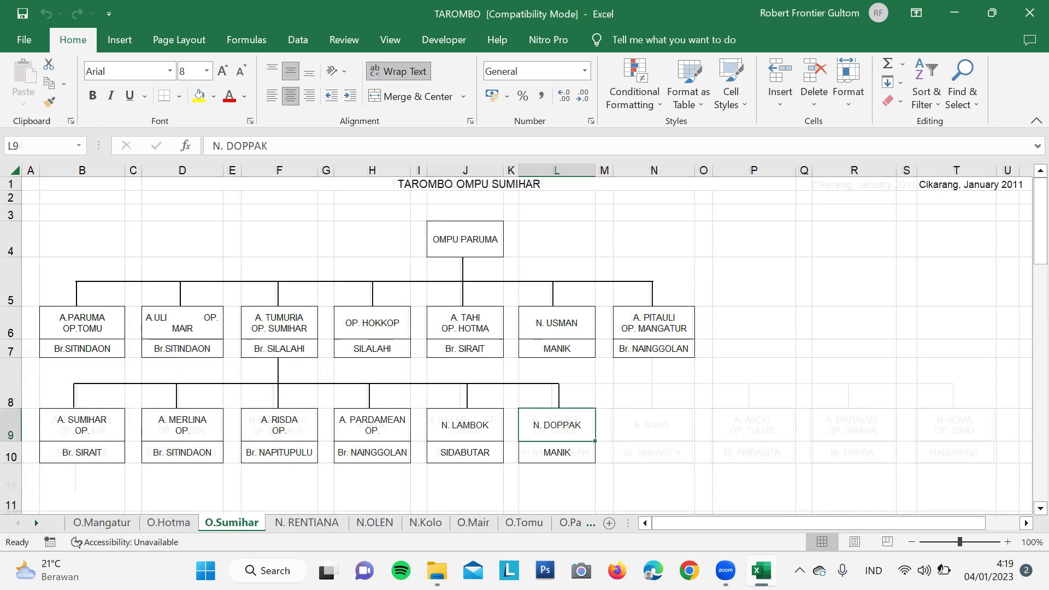
pyautogui.click(102, 522)
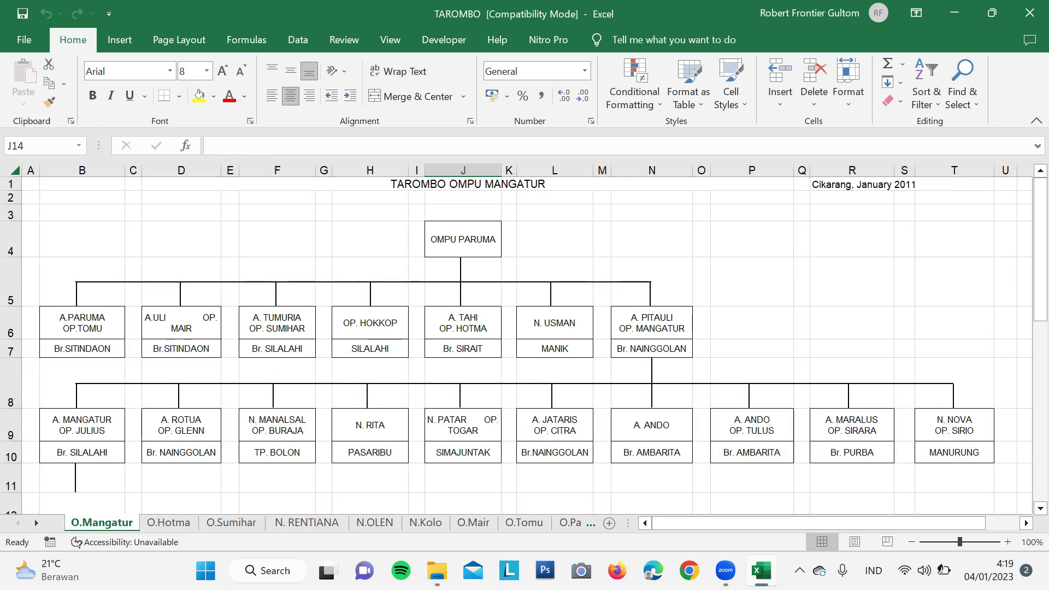
pyautogui.rightClick(118, 522)
pyautogui.click(162, 482)
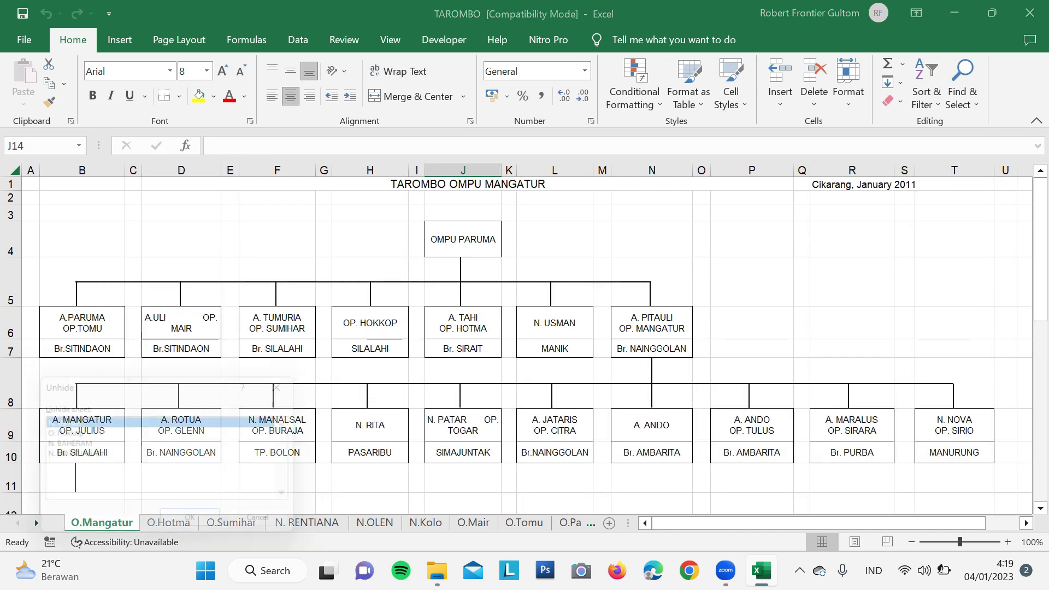
pyautogui.click(63, 444)
pyautogui.click(199, 527)
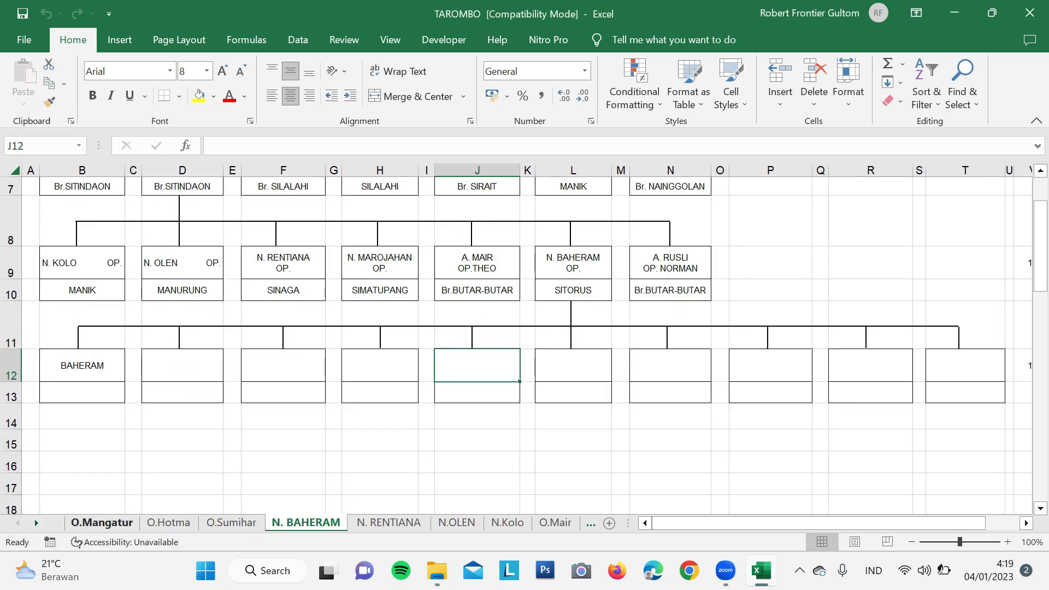
# Return to the O.Mangatur sheet and scroll down its TAROMBO OMPU MANGATUR chart.
pyautogui.click(103, 522)
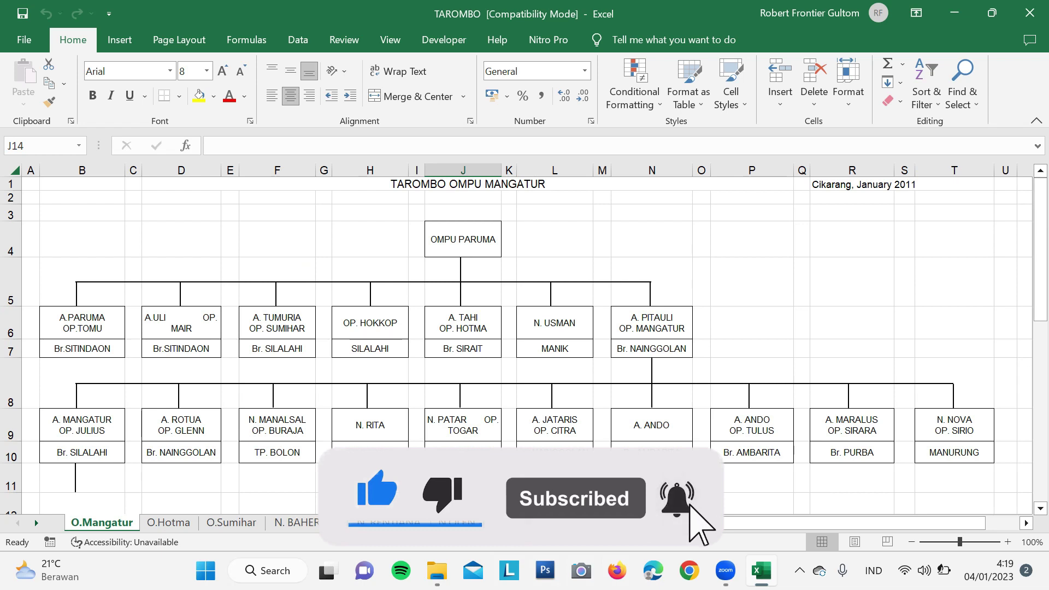
pyautogui.scroll(-1, 525, 344)
pyautogui.scroll(-2, 525, 344)
pyautogui.scroll(-2, 524, 344)
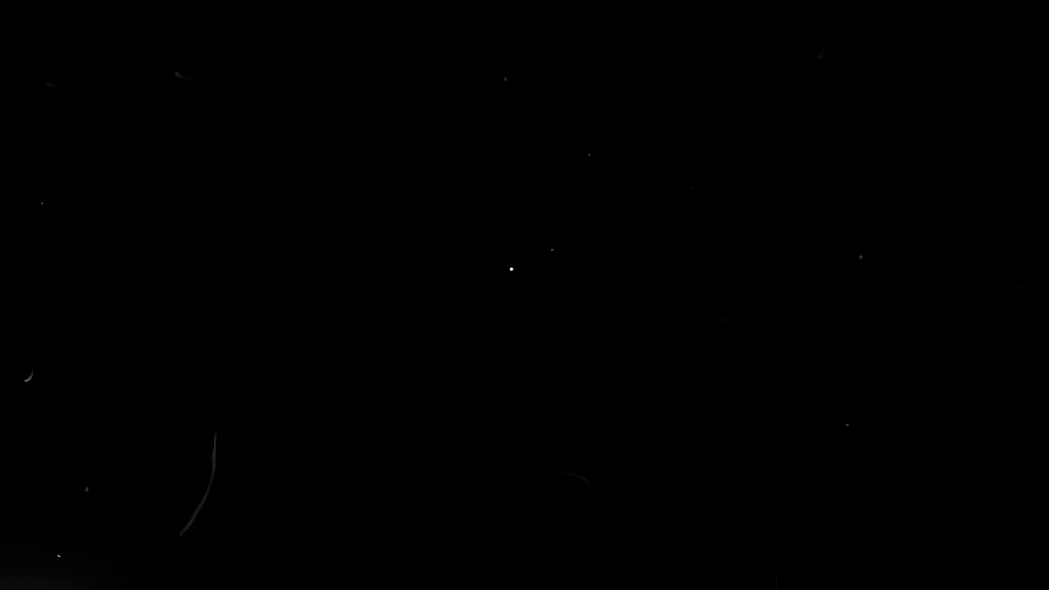